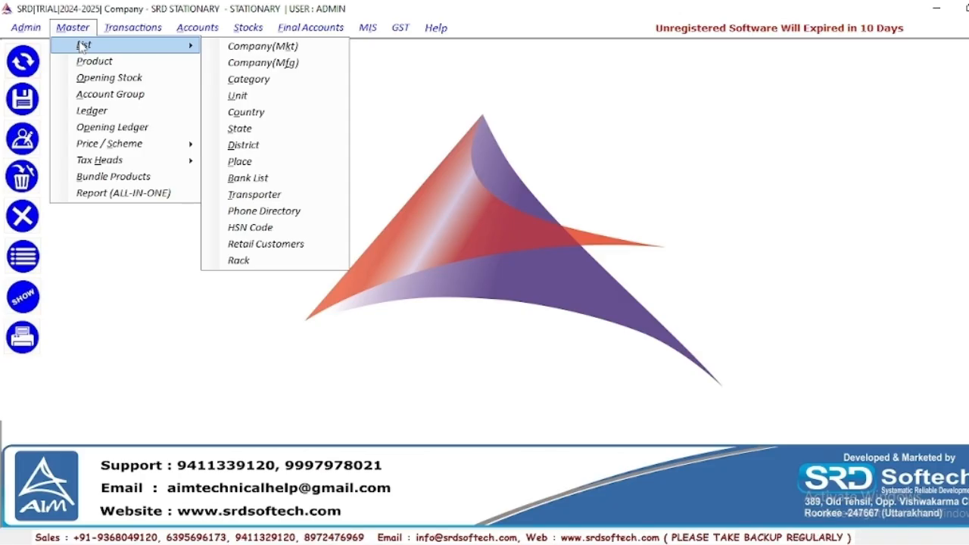
- Open the Product master form
left_click(126, 257)
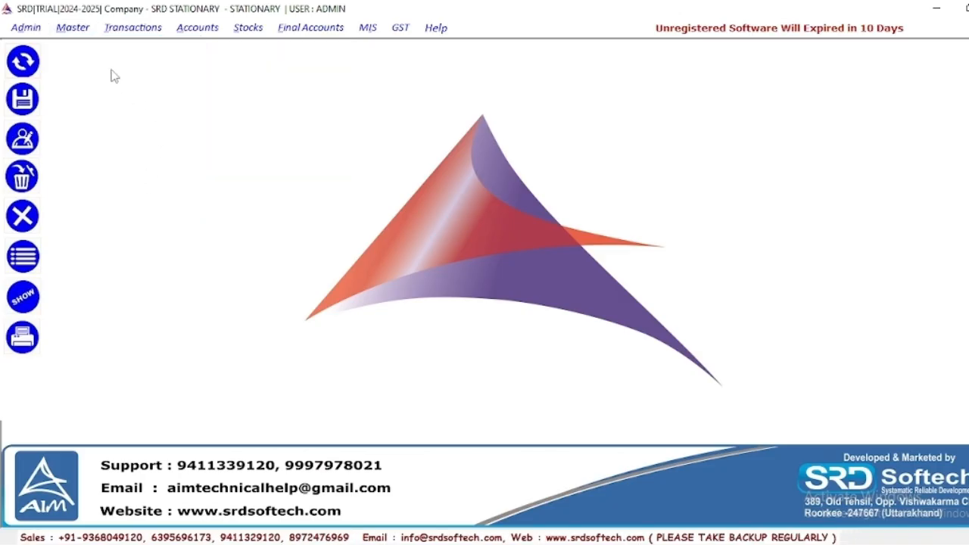
left_click(78, 30)
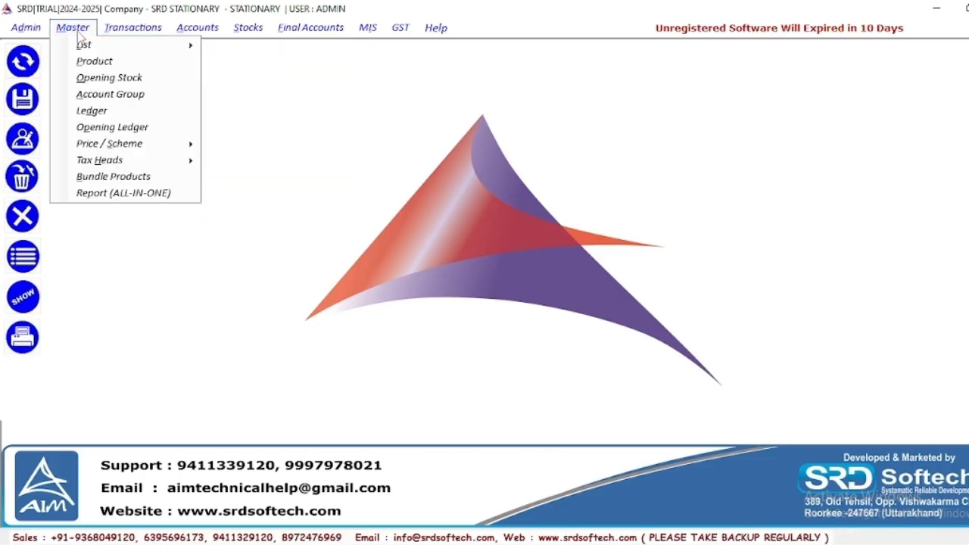
left_click(94, 62)
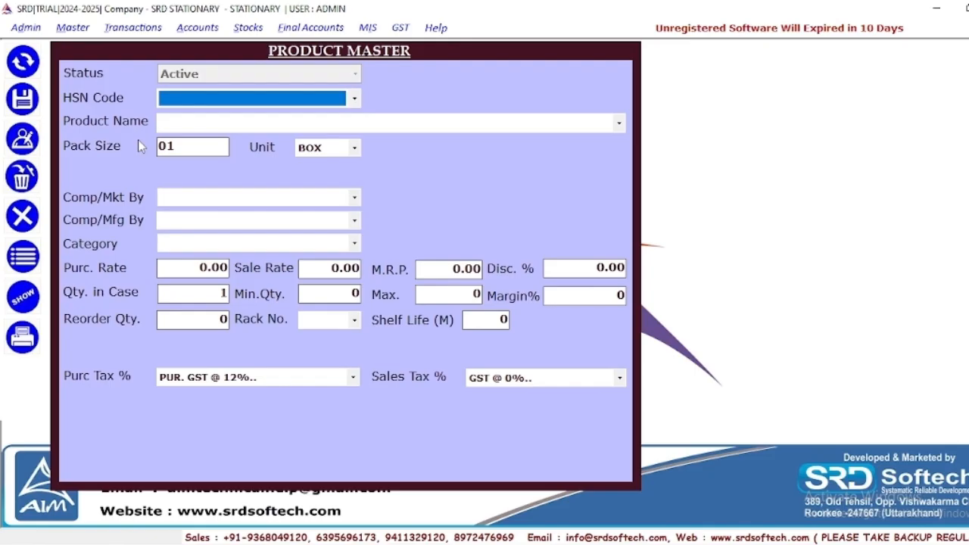
- Open the TEST product from the list of existing products and set its status to De-Active
left_click(23, 258)
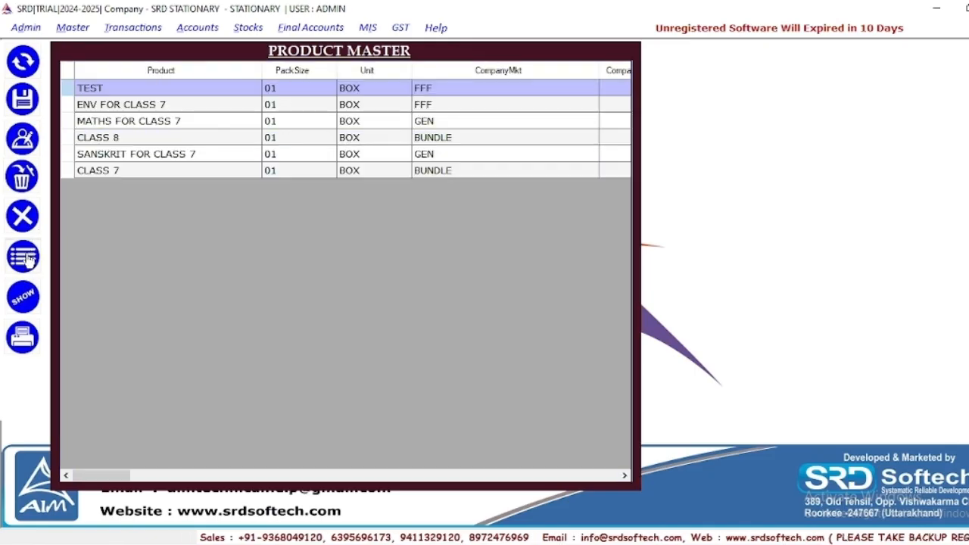
double_click(104, 93)
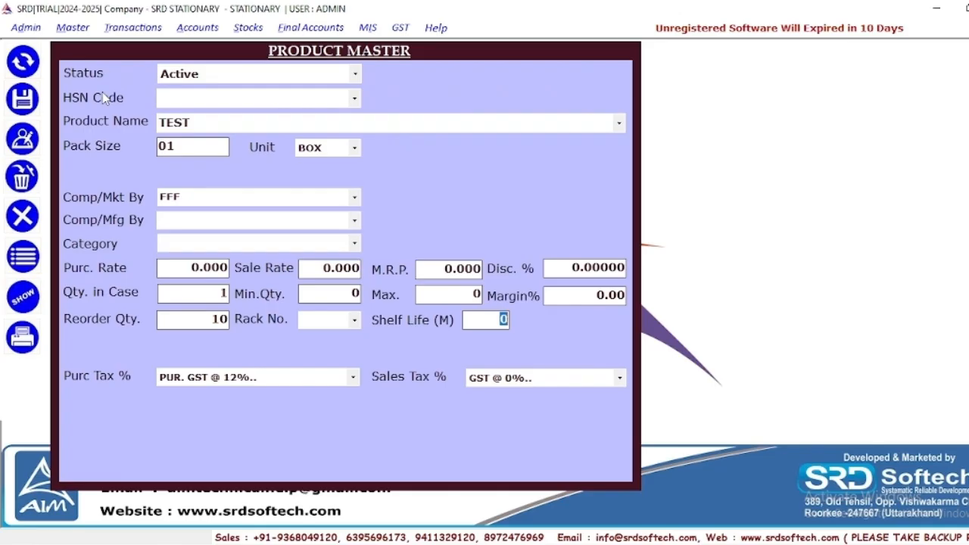
left_click(231, 77)
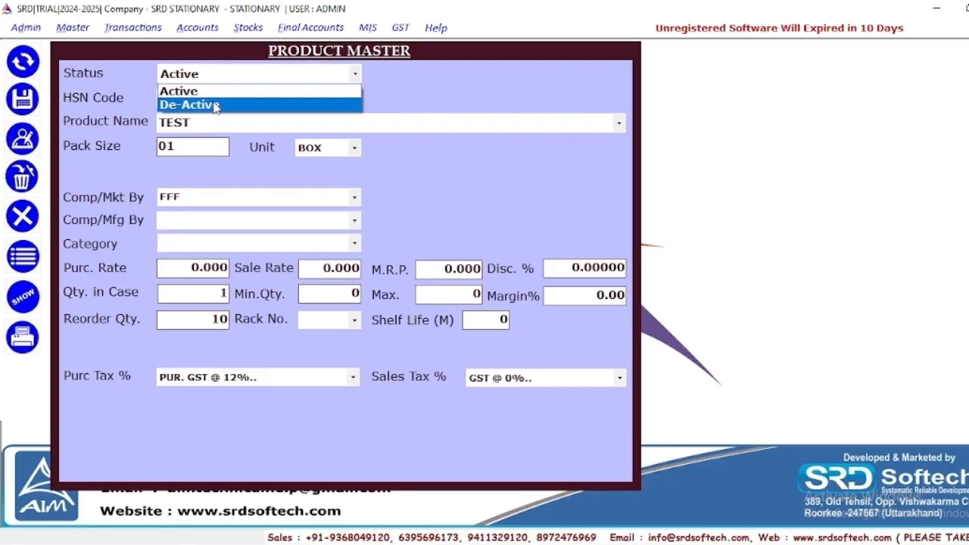
left_click(215, 106)
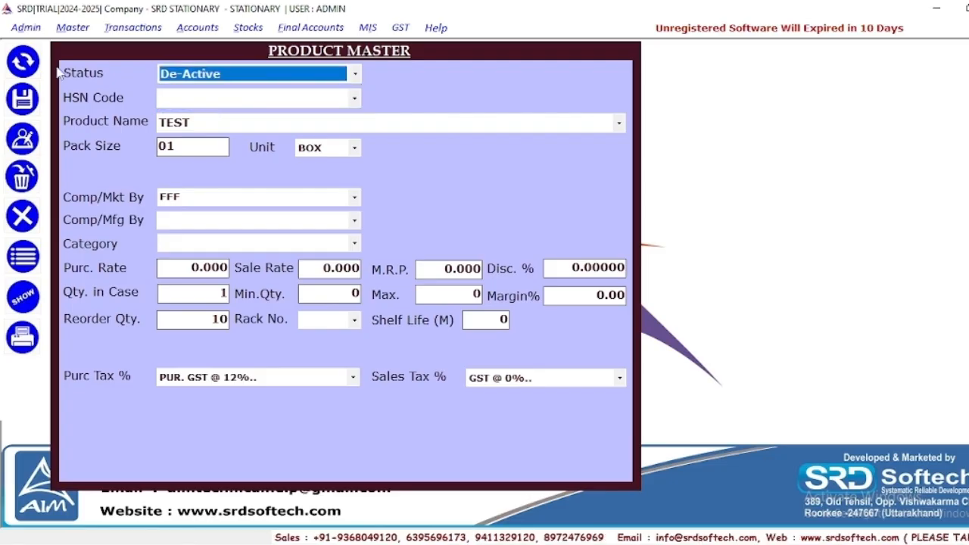
- Examine the HSN code choices for a new product and the available codes in the HSN master
left_click(214, 106)
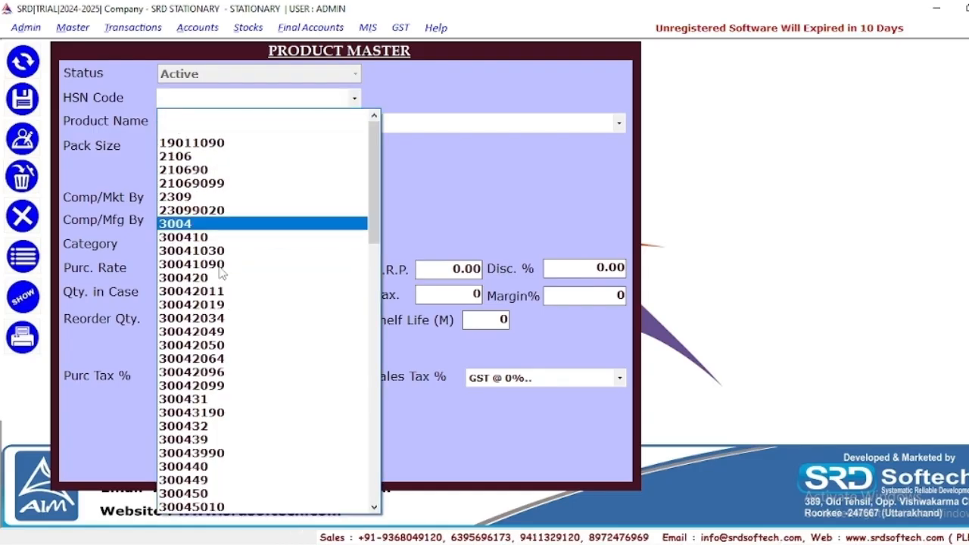
left_click(186, 114)
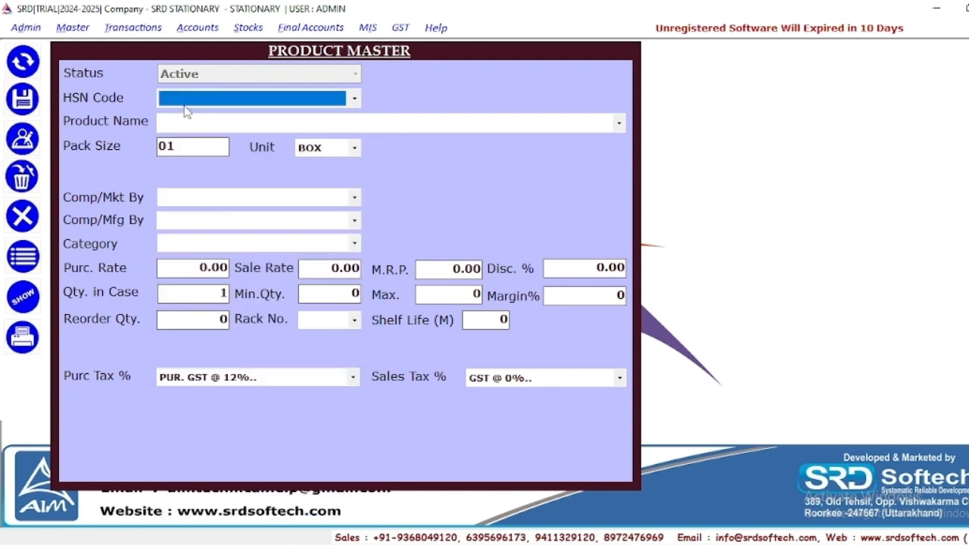
left_click(73, 28)
mouse_move(91, 47)
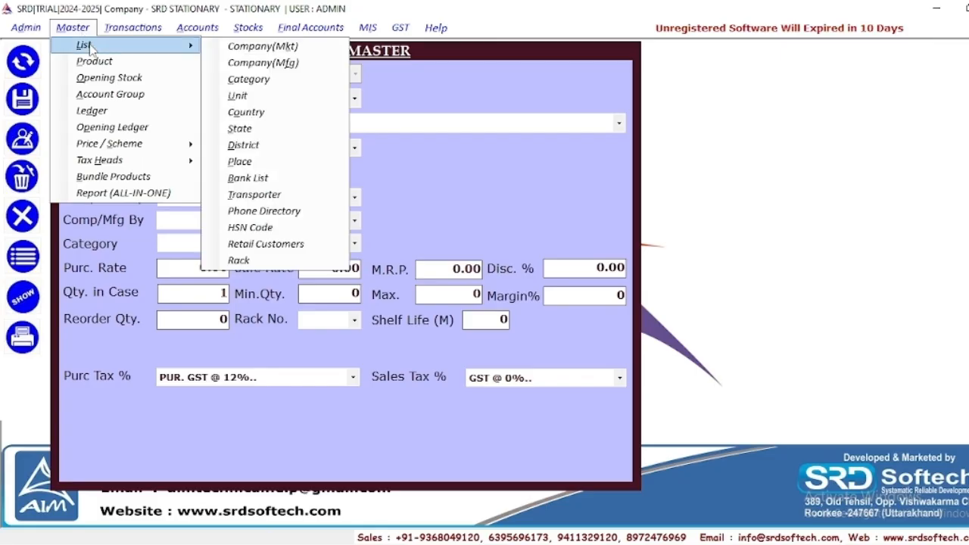
left_click(261, 227)
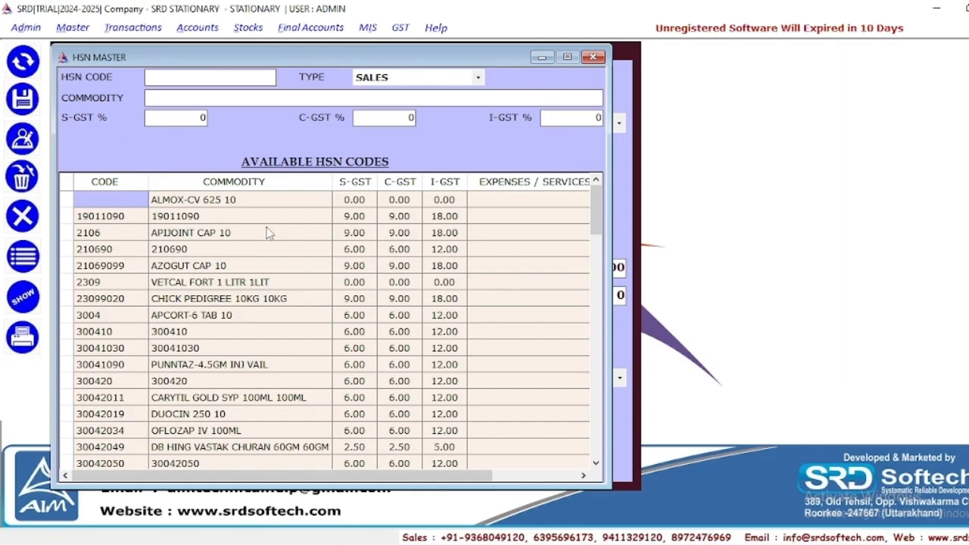
left_click(594, 57)
left_click(204, 104)
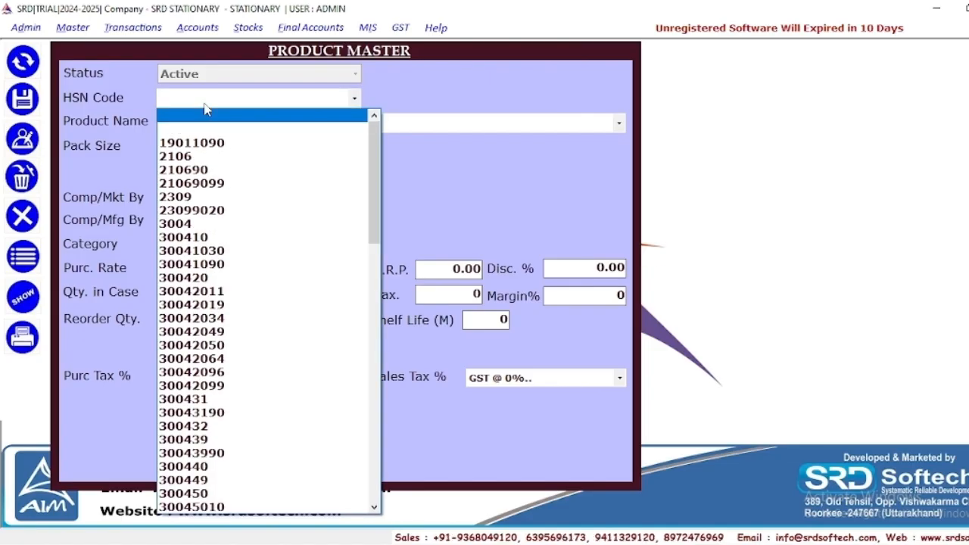
left_click(205, 108)
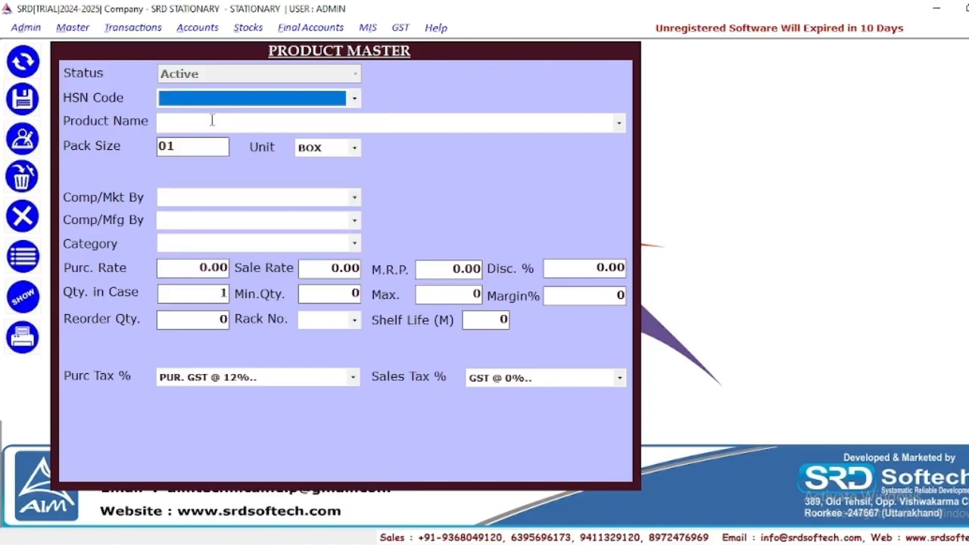
- Review the existing product names and the unit choices available for the new product
left_click(218, 124)
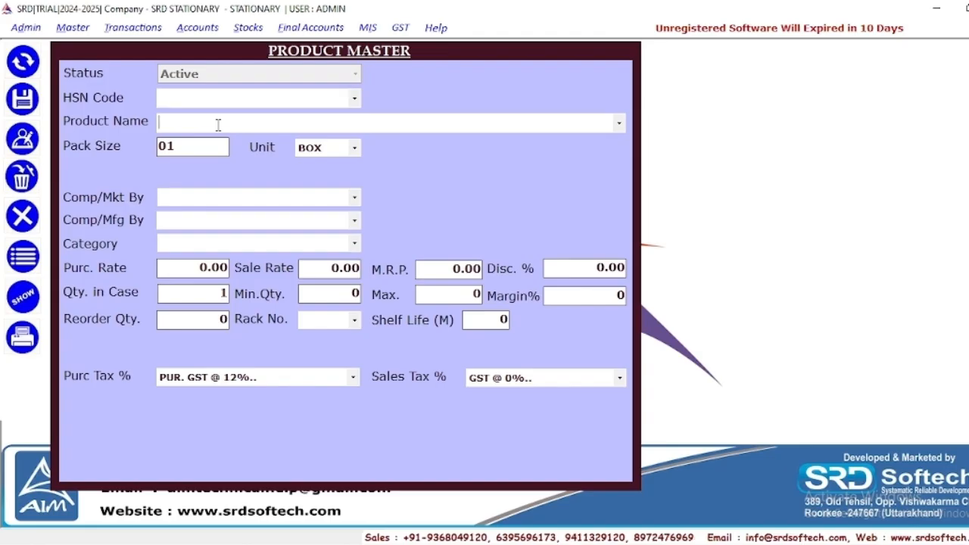
left_click(619, 123)
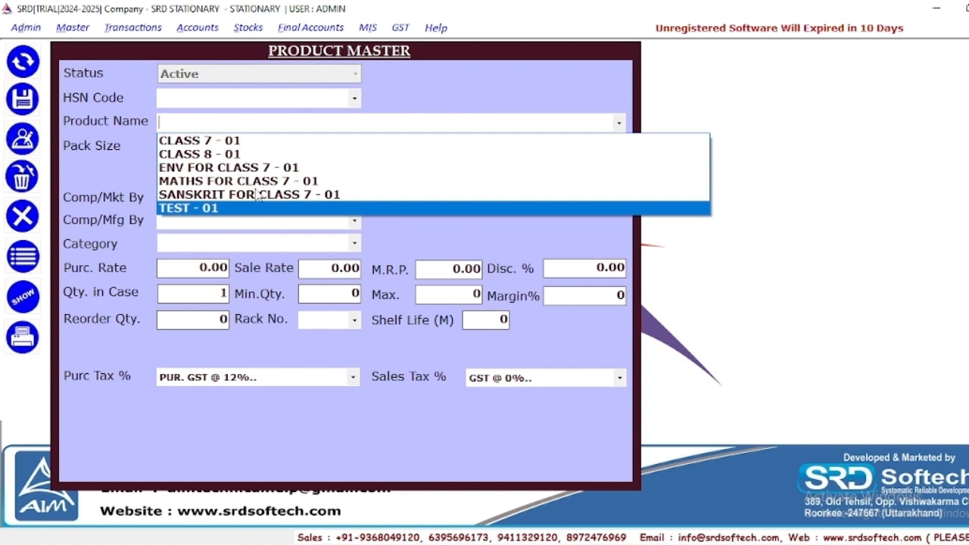
left_click(206, 119)
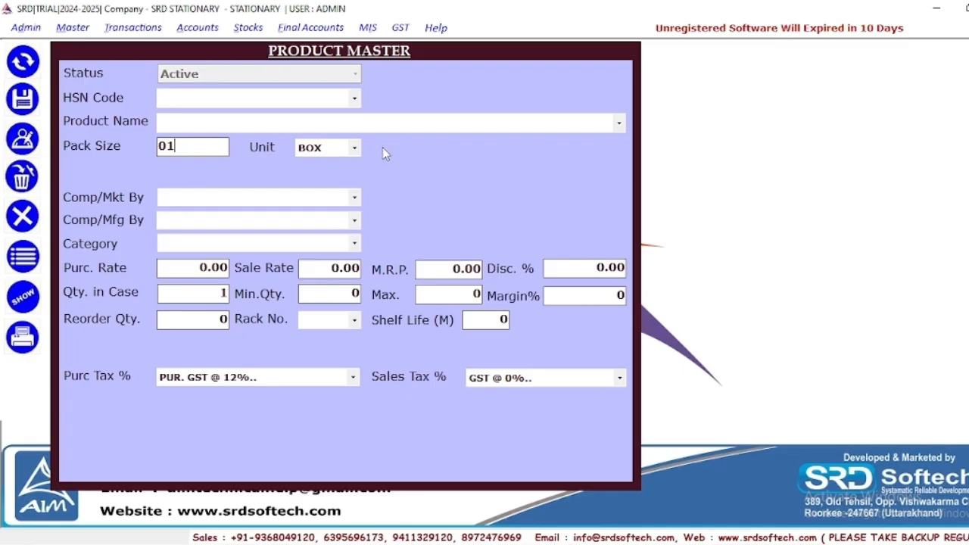
left_click(322, 153)
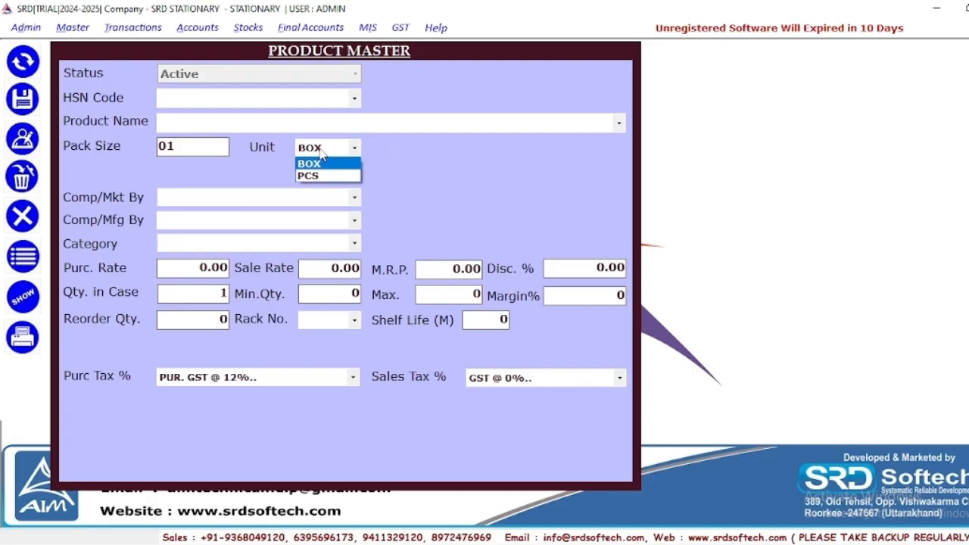
left_click(181, 146)
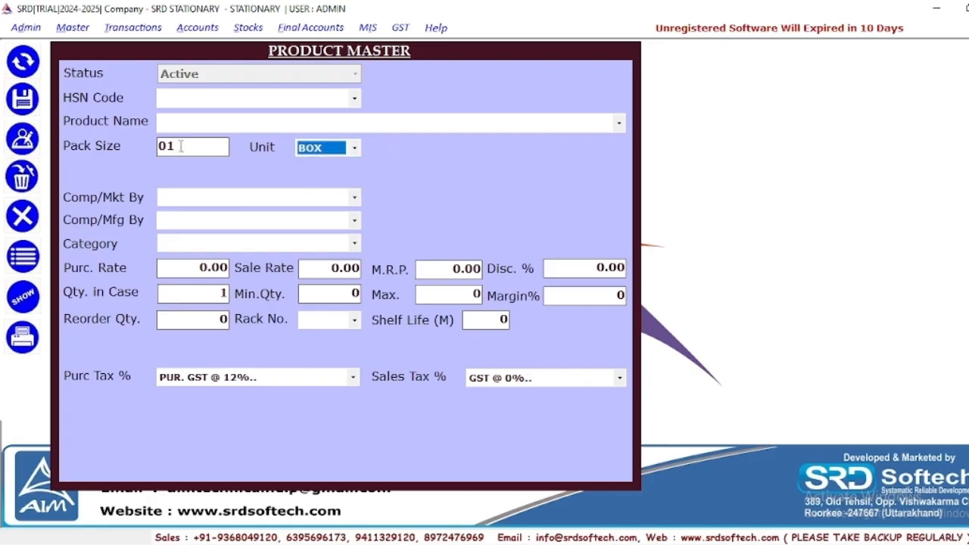
left_click(181, 147)
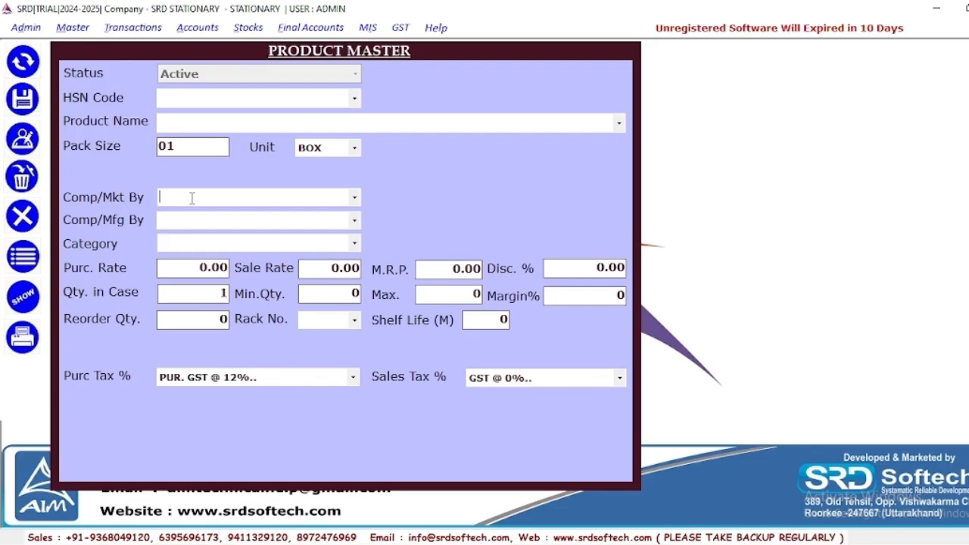
- Enter SAMSUNG as the product's marketing company and save it as a new company
type("SAMSUNG")
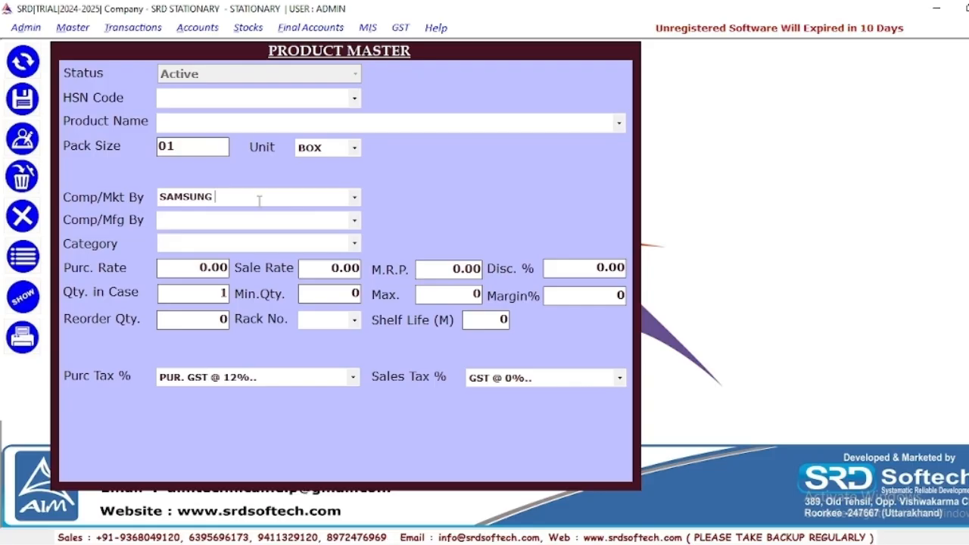
key("Return")
key("Return")
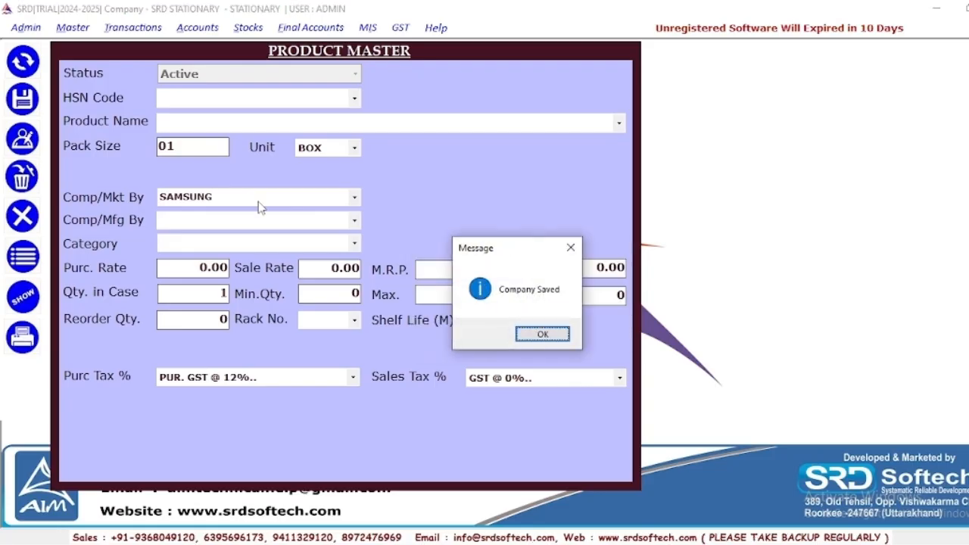
key("Return")
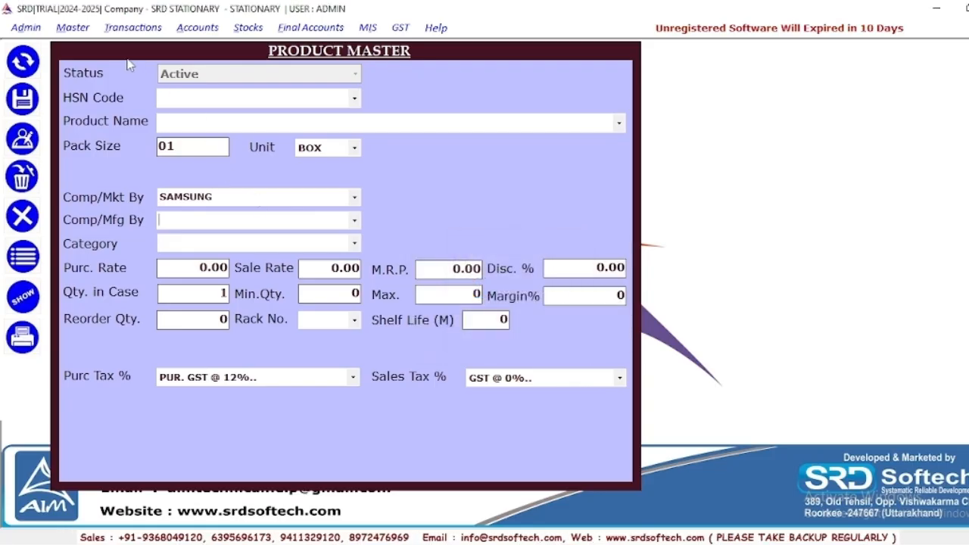
left_click(82, 30)
mouse_move(91, 46)
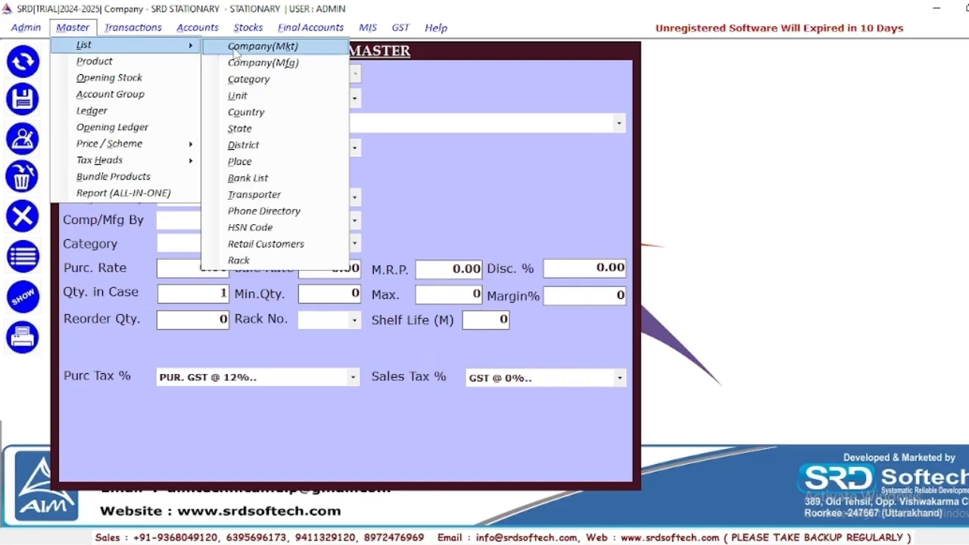
left_click(408, 87)
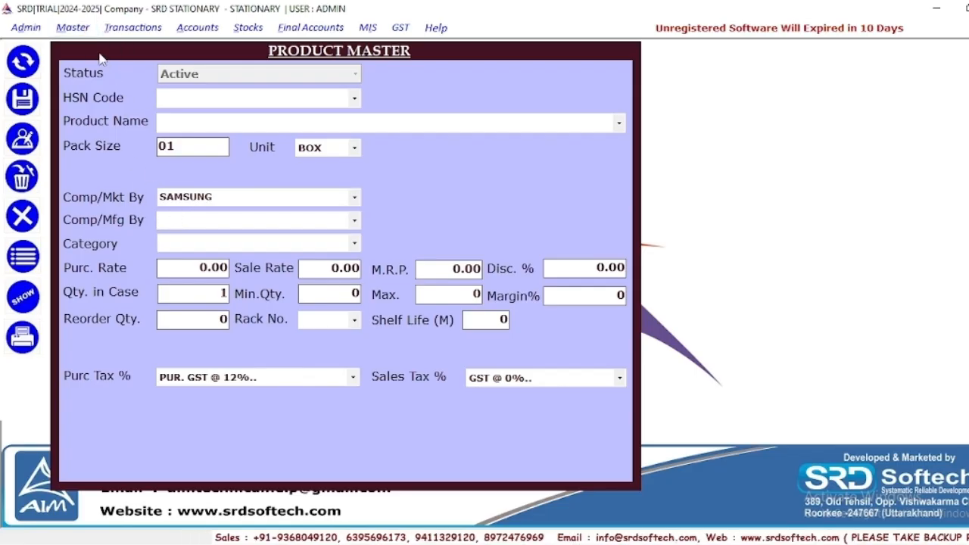
left_click(74, 28)
mouse_move(85, 44)
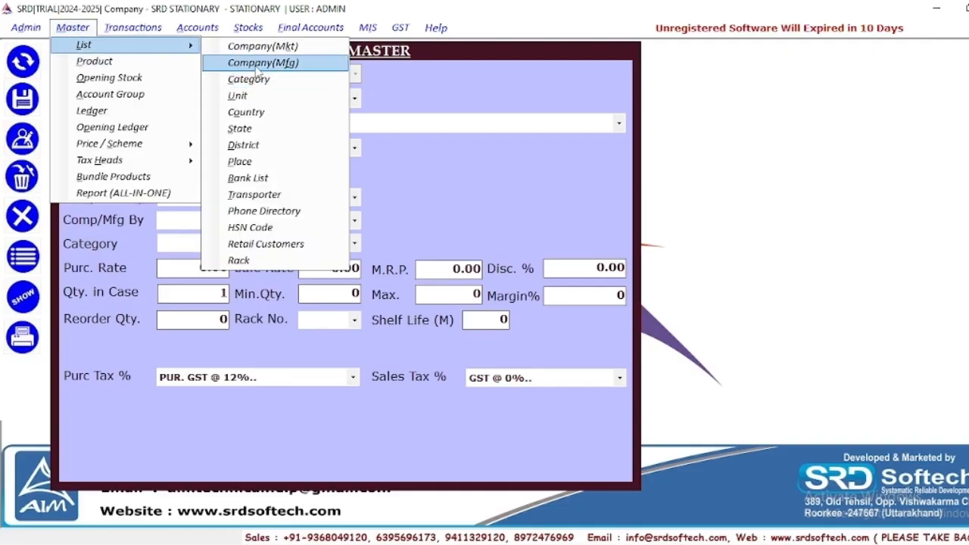
left_click(408, 178)
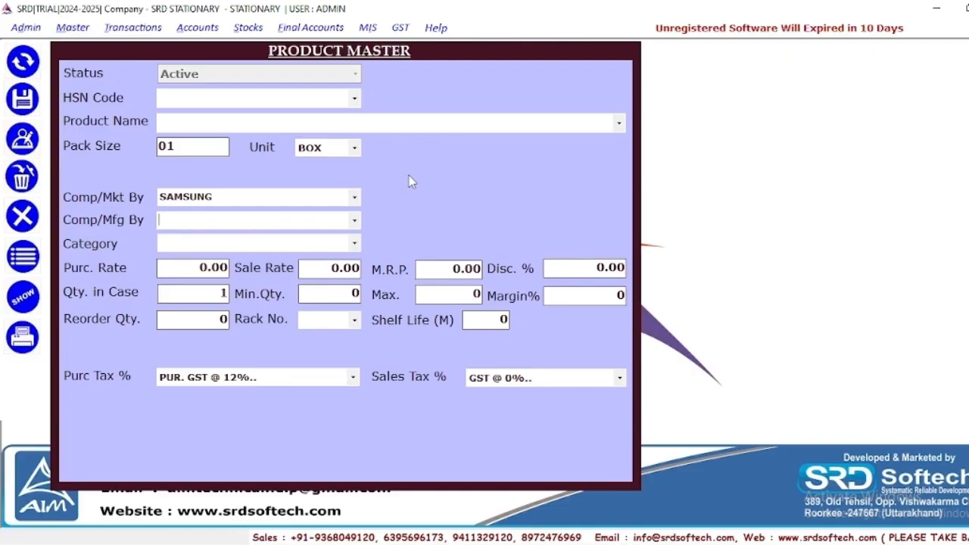
- Enter FOOD as the product's category and save it as a new category
left_click(181, 239)
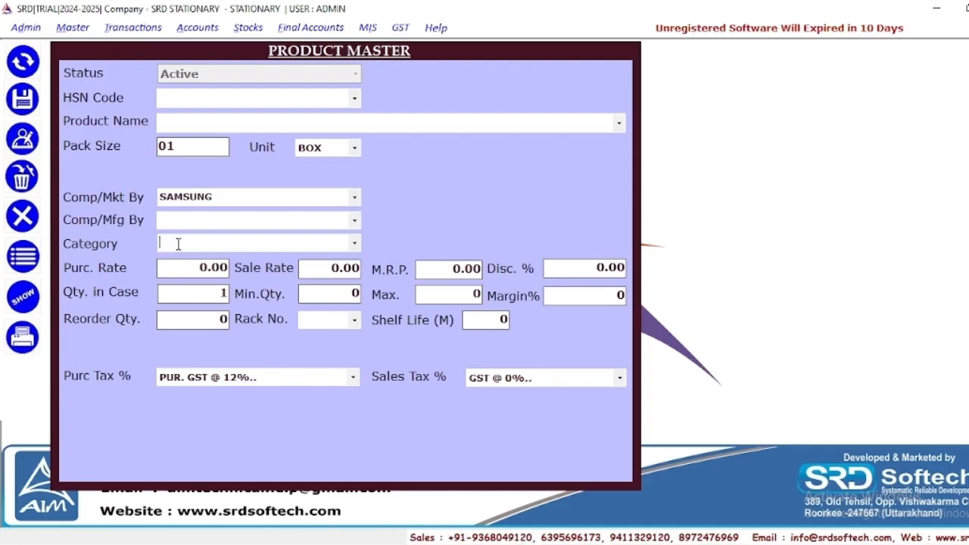
type("FOOD")
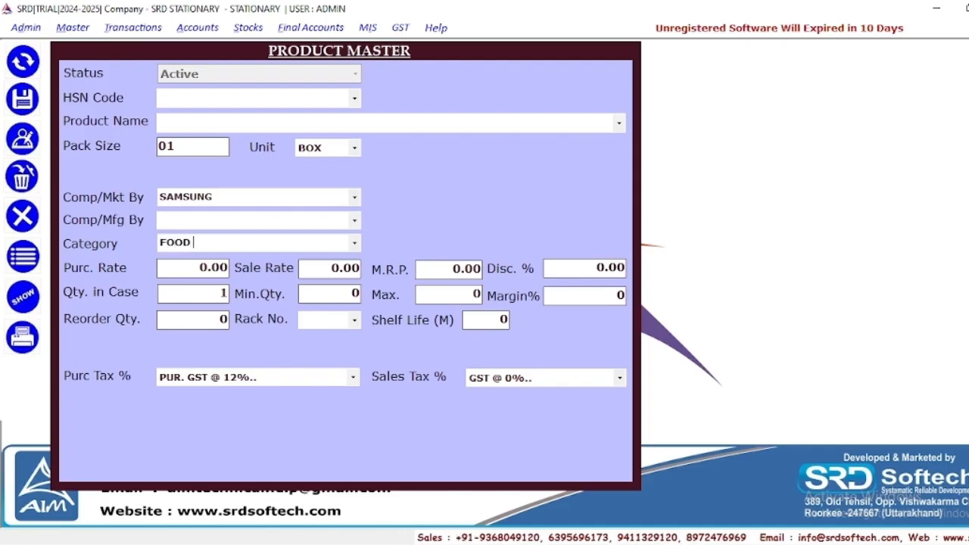
key("Return")
key("Return")
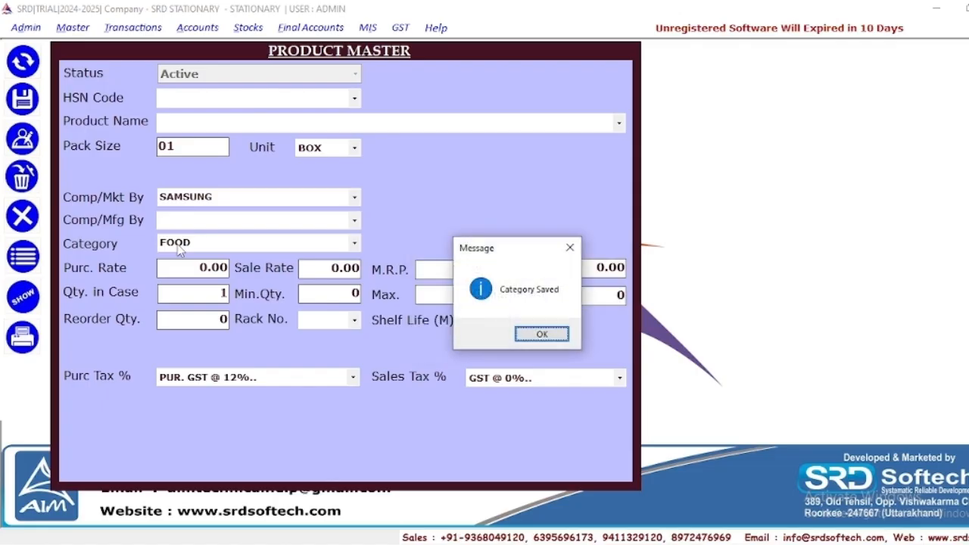
key("Return")
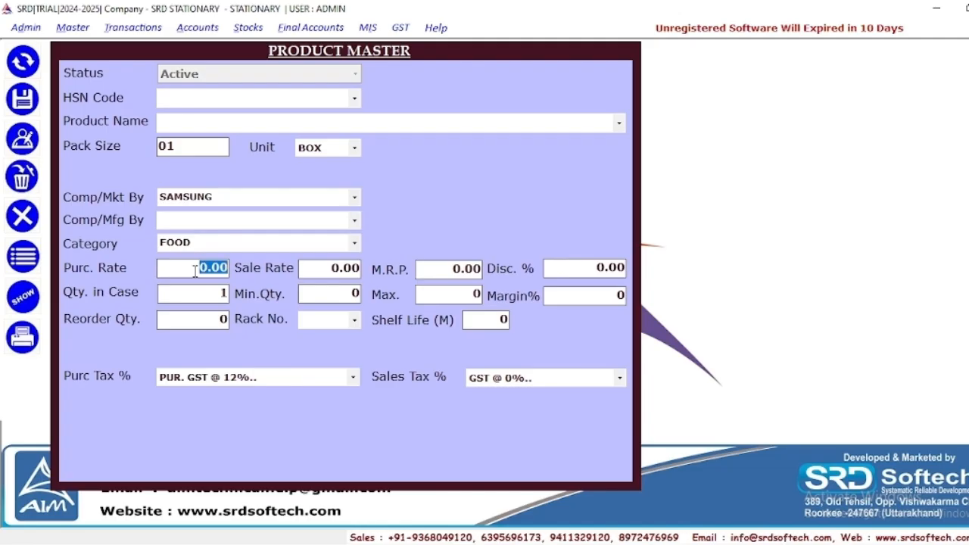
key("Return")
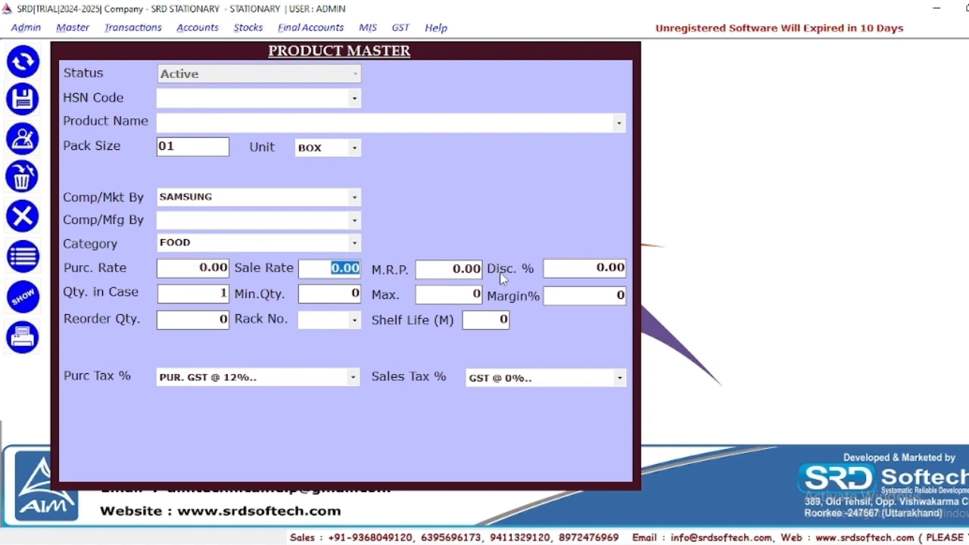
left_click(476, 270)
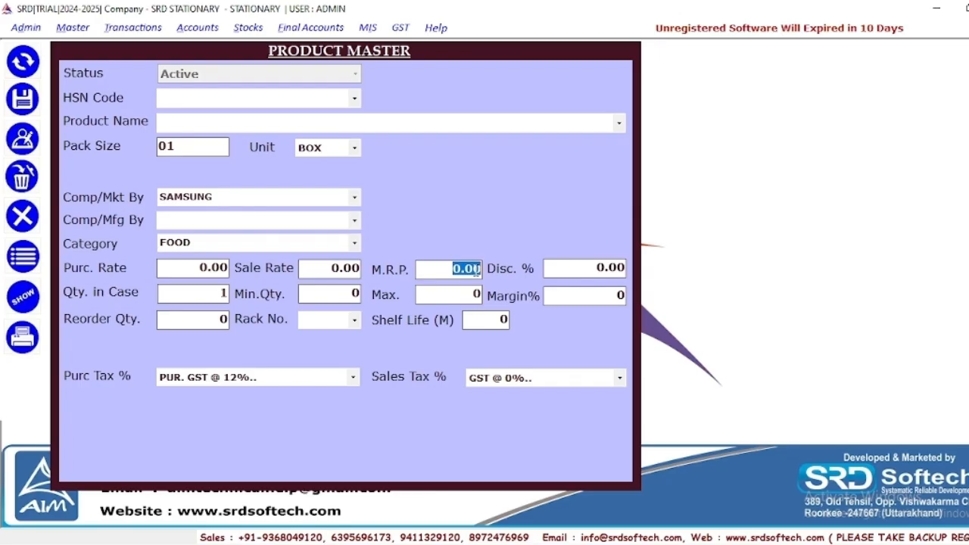
key("Return")
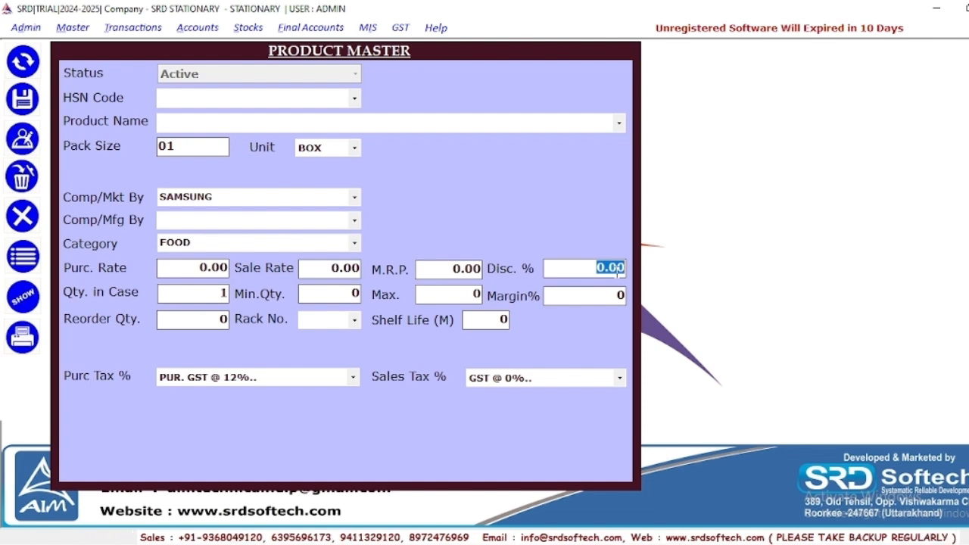
left_click(353, 292)
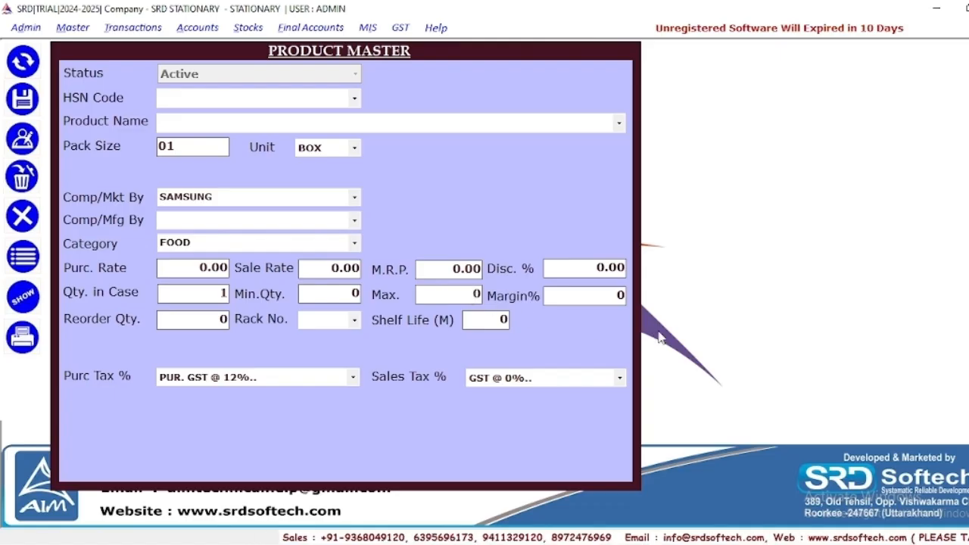
left_click(621, 297)
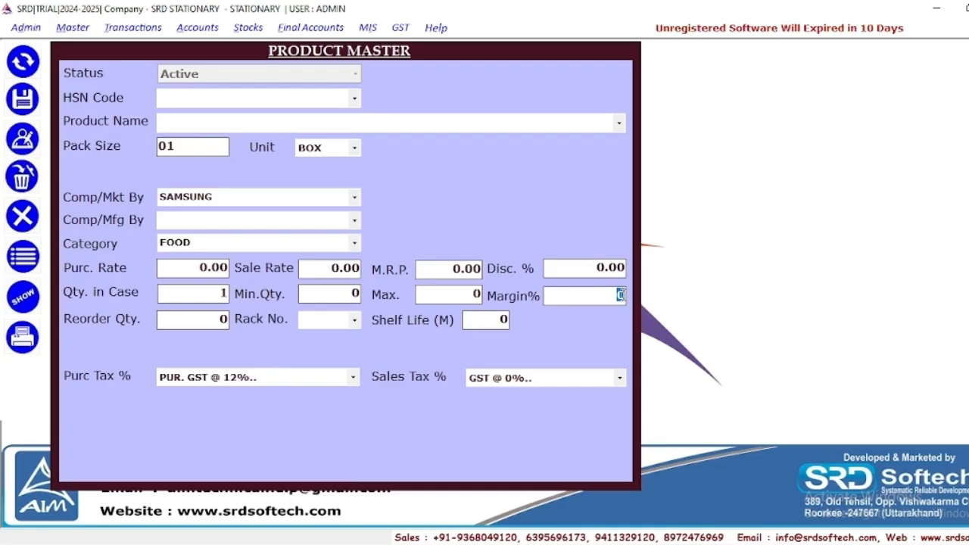
- Set the product's reorder quantity to 10
key("Return")
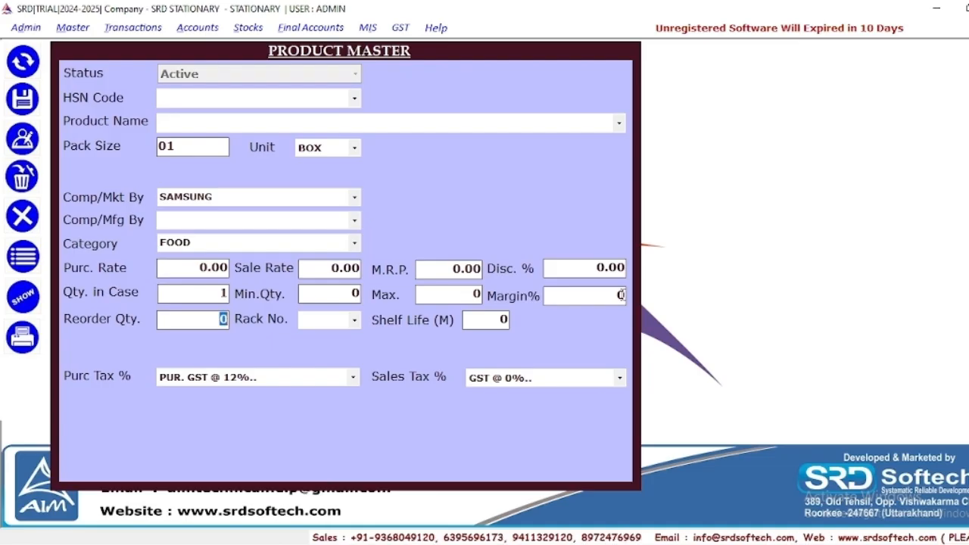
type("10")
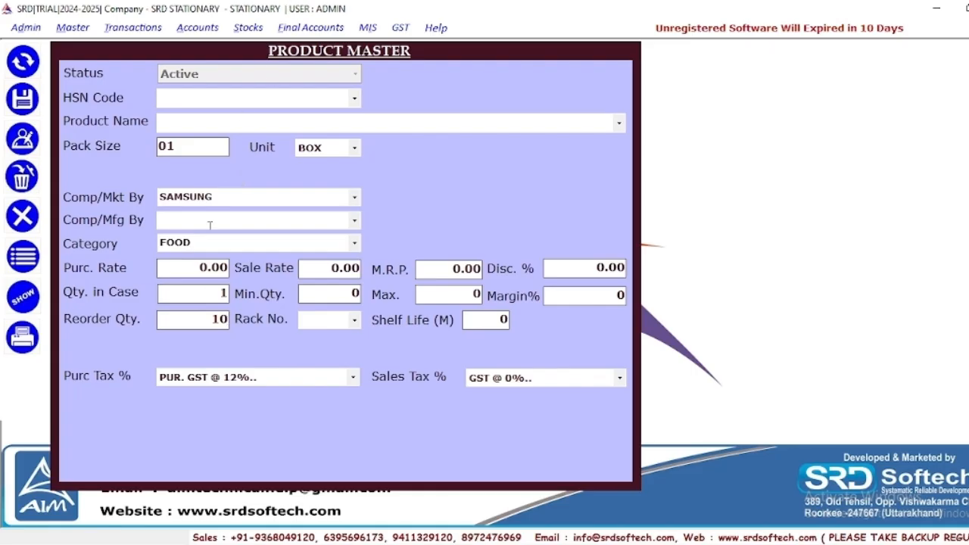
- Review the Re-Order Level Report based on Re-Order Quantity, and close the report
left_click(259, 29)
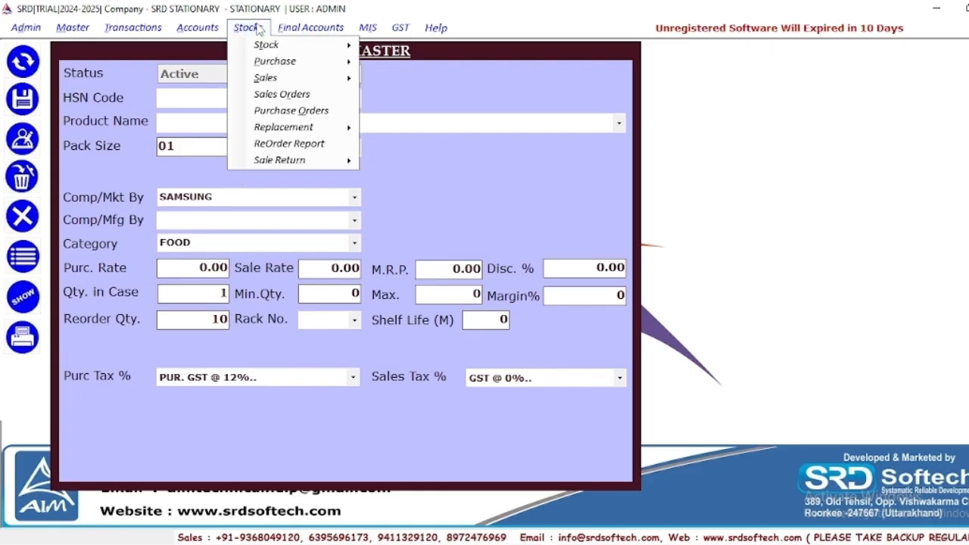
left_click(313, 148)
left_click(202, 79)
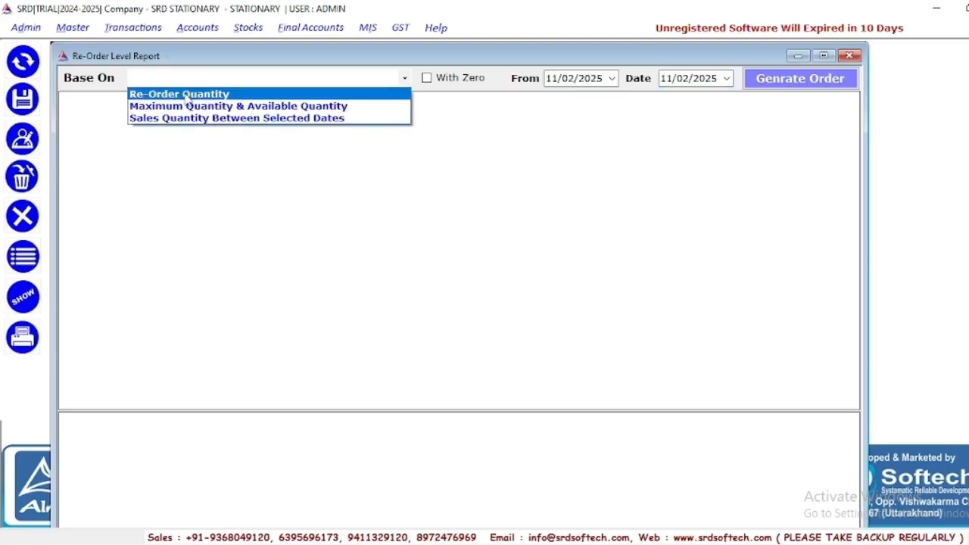
left_click(185, 95)
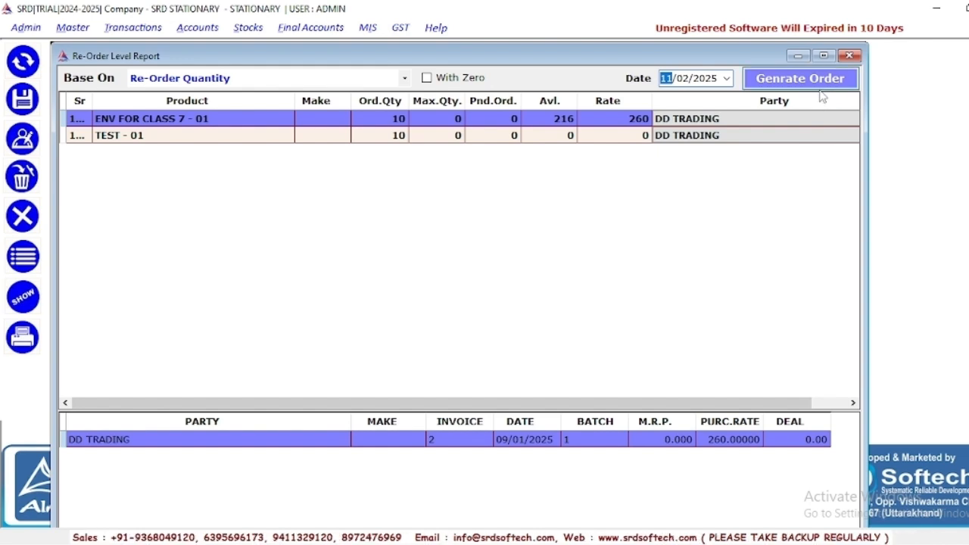
left_click(845, 54)
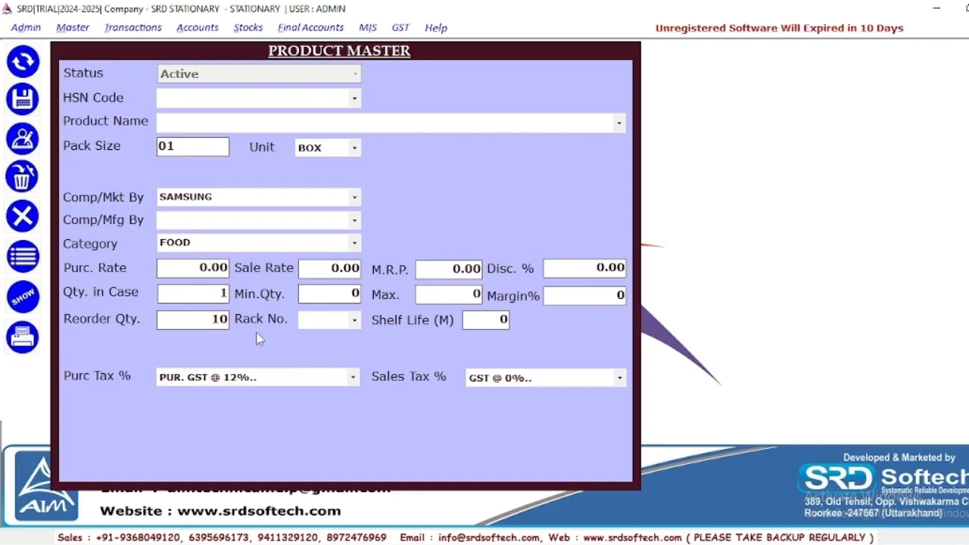
- Review the rack number choices for the product and find the Rack list among the master lists
left_click(305, 321)
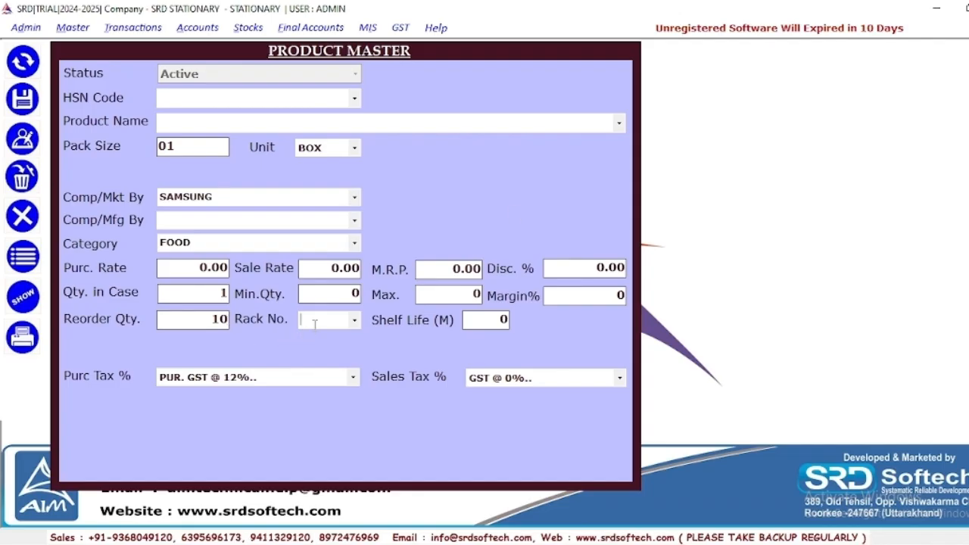
left_click(356, 323)
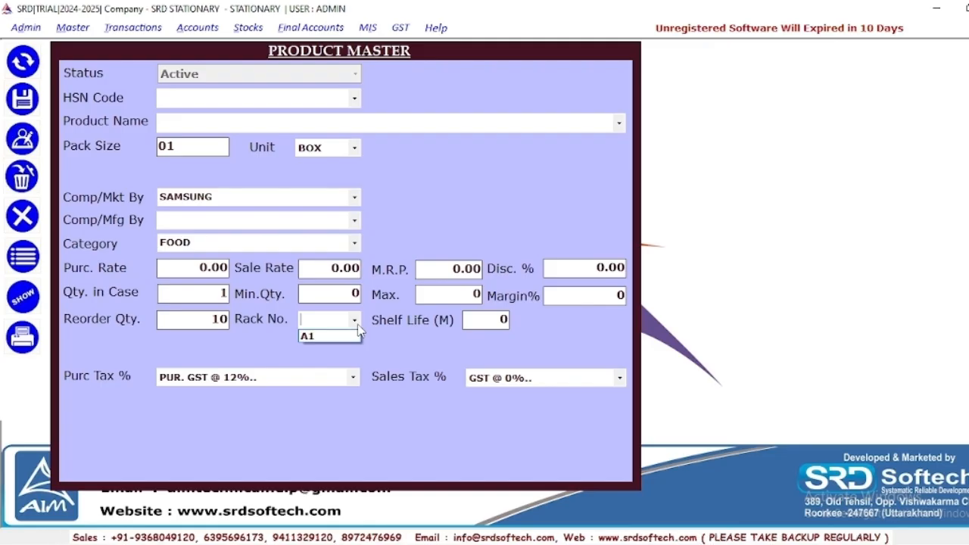
left_click(346, 319)
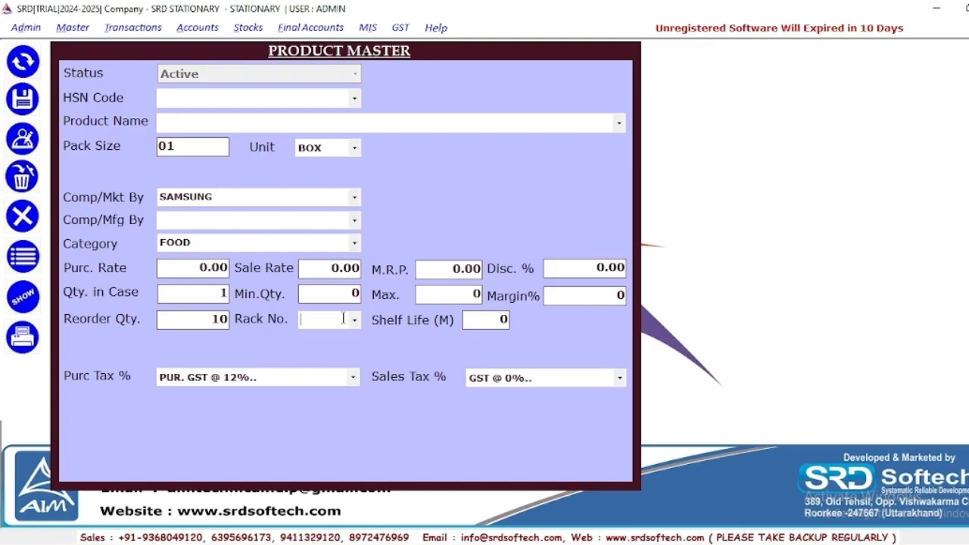
left_click(66, 28)
mouse_move(76, 48)
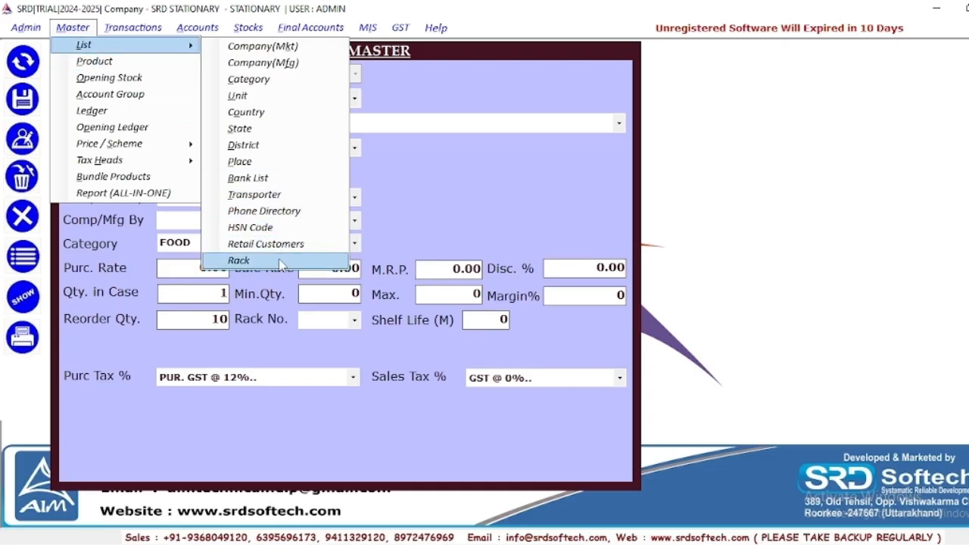
left_click(351, 295)
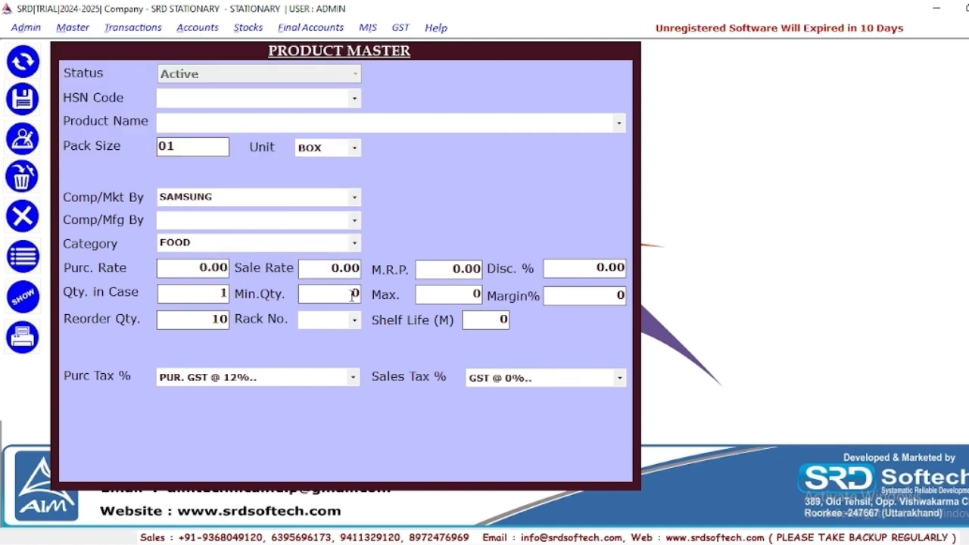
- Review the shelf life field and the purchase tax choices for the product
left_click(503, 318)
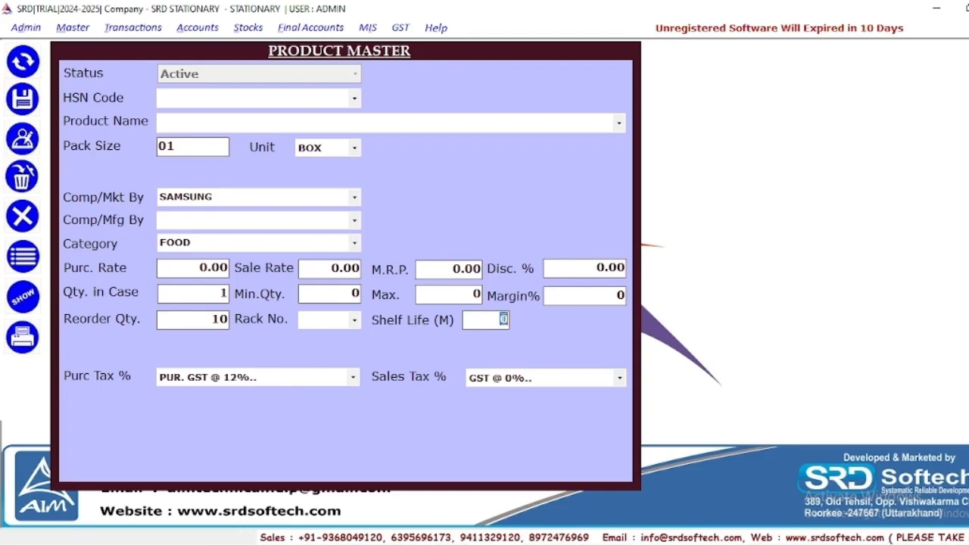
key("Return")
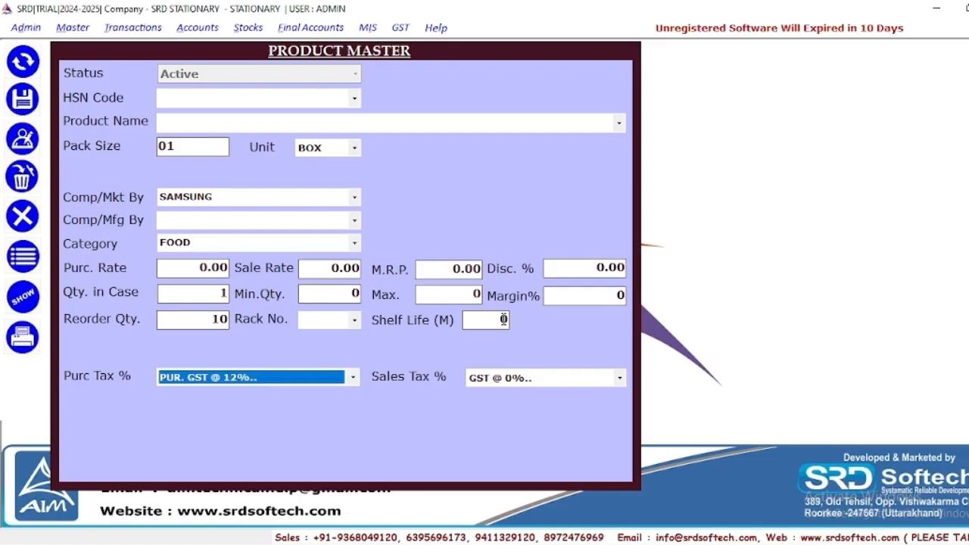
left_click(227, 378)
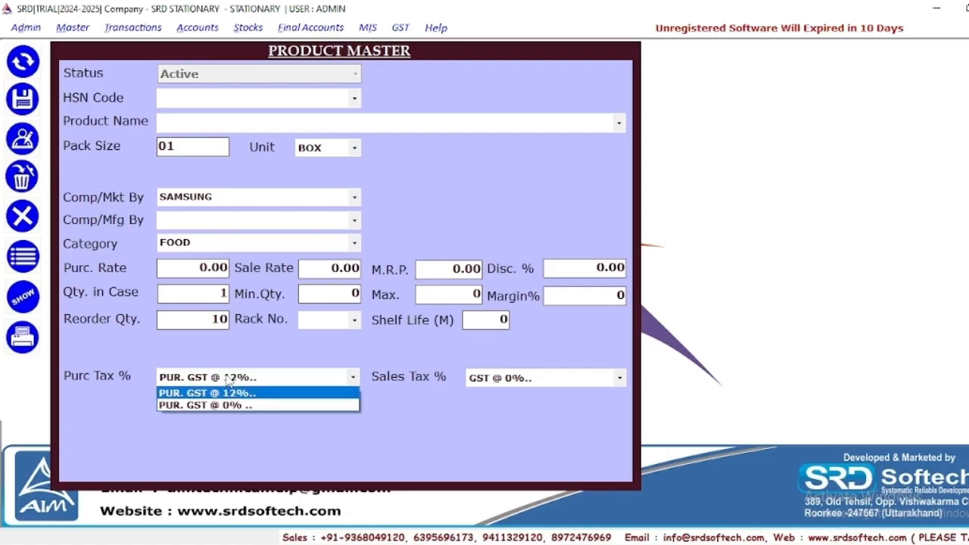
left_click(227, 378)
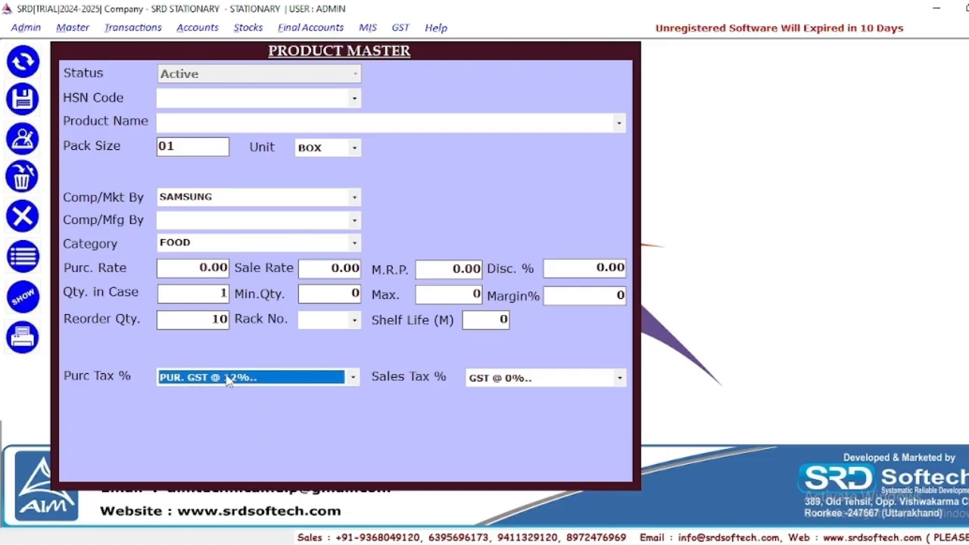
left_click(227, 377)
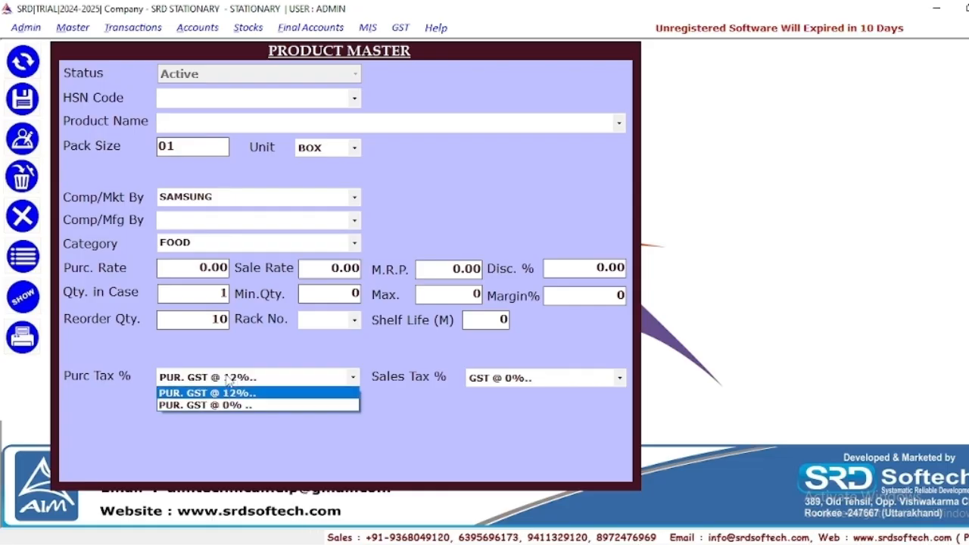
left_click(227, 379)
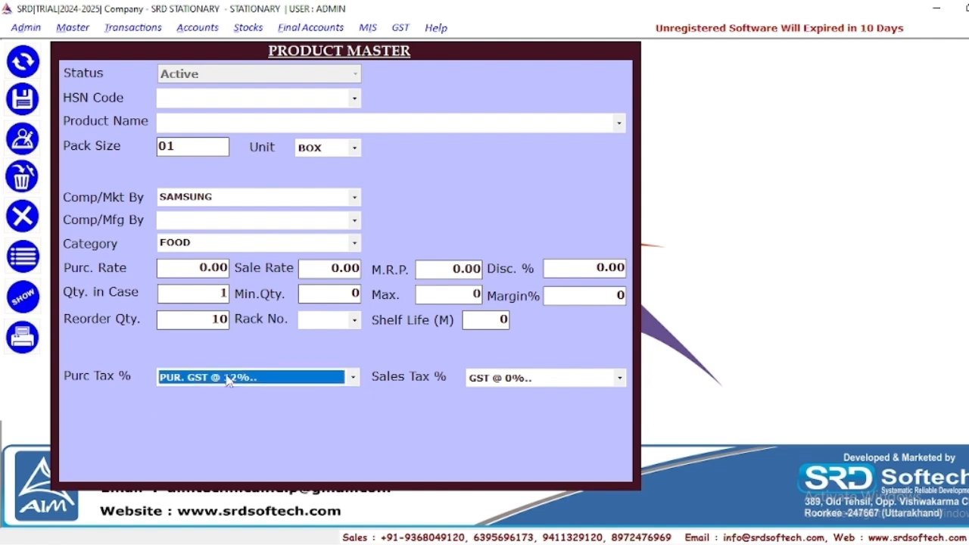
- Check where GST tax heads are maintained and select GST @ 0% as the product's sales tax
left_click(73, 27)
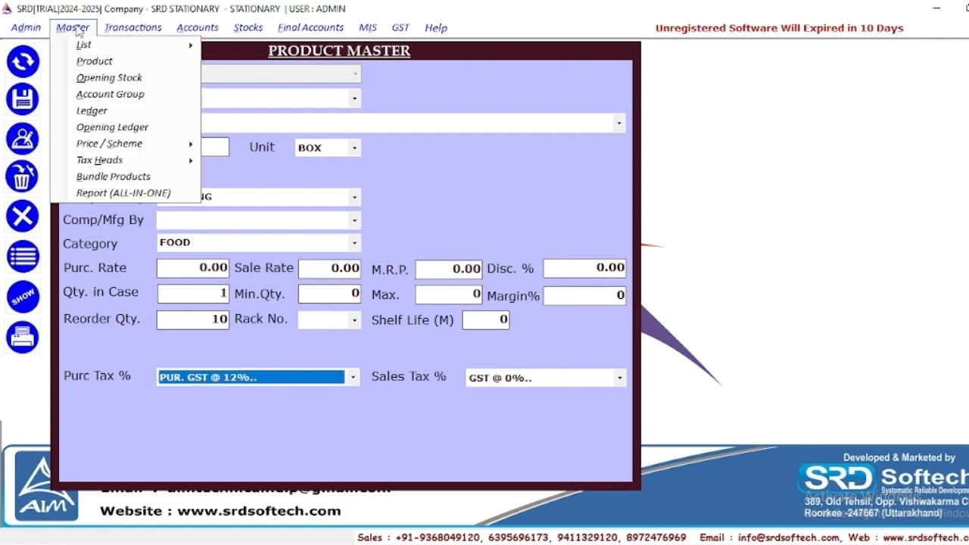
mouse_move(152, 167)
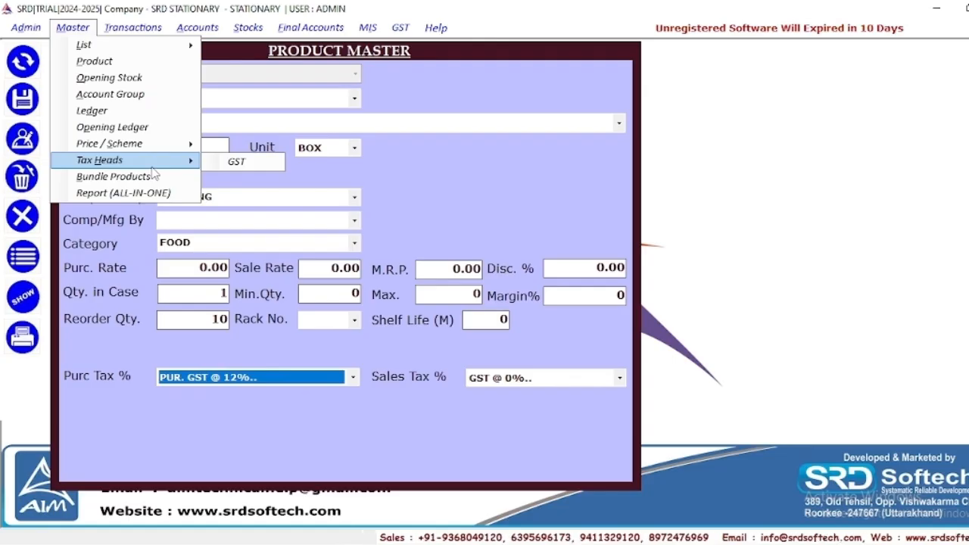
left_click(498, 380)
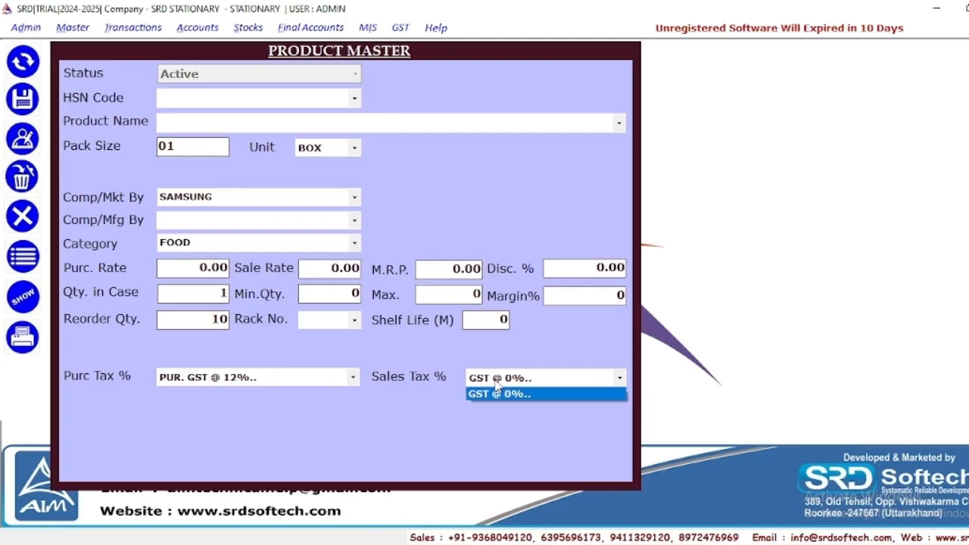
left_click(498, 392)
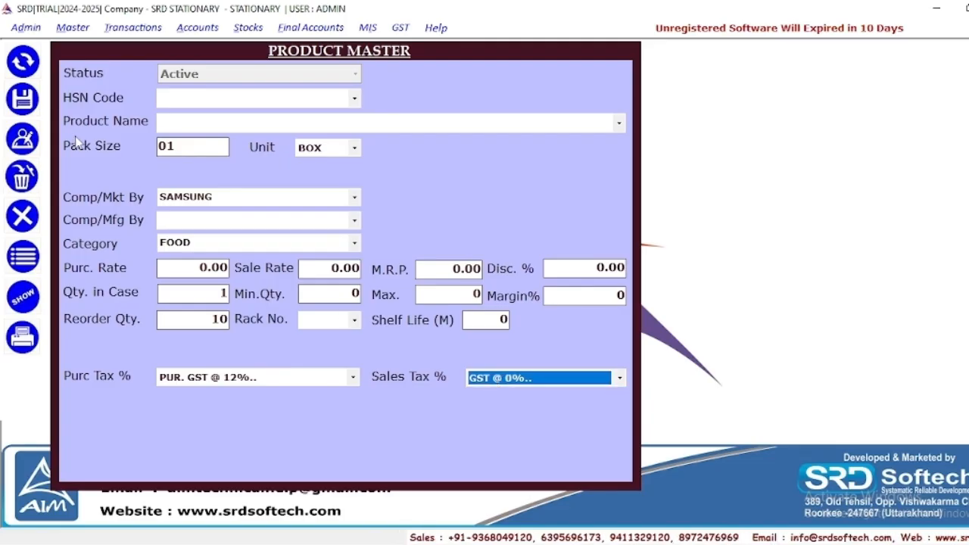
- Show the list of existing products and search it for CLASS 7
left_click(22, 255)
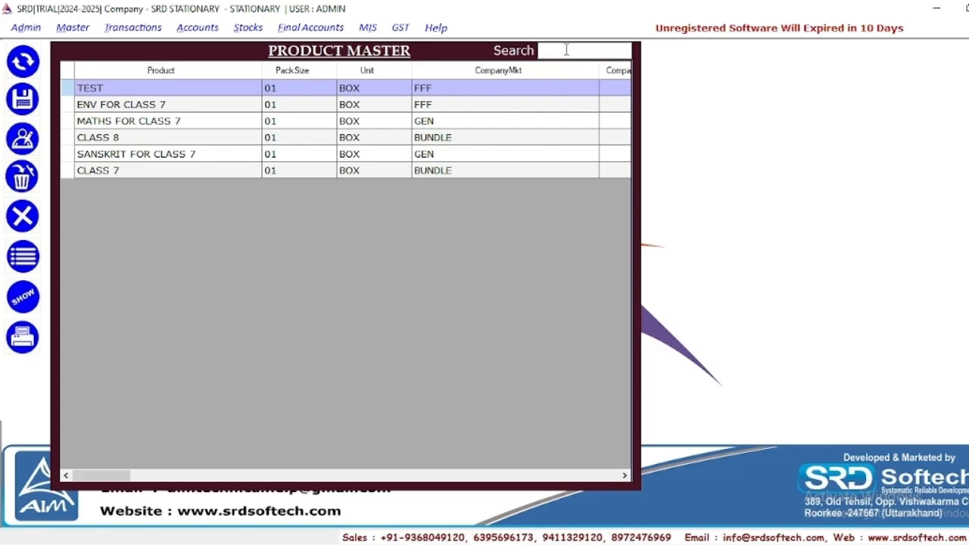
type("CL")
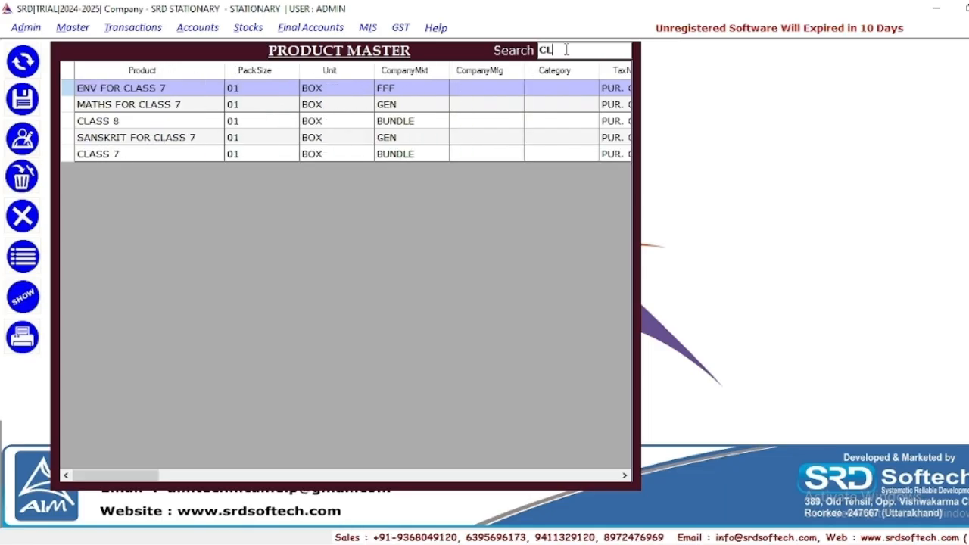
type("ASS")
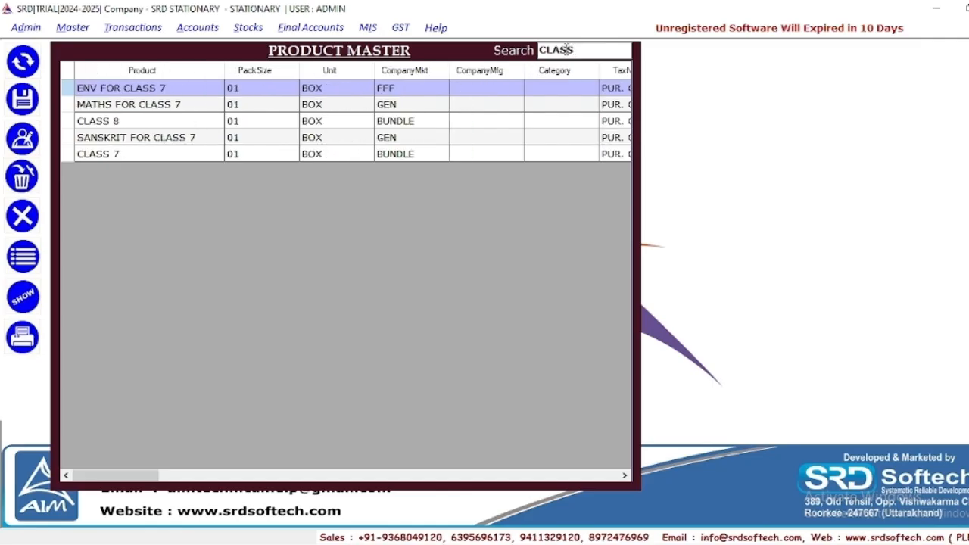
type(" 7")
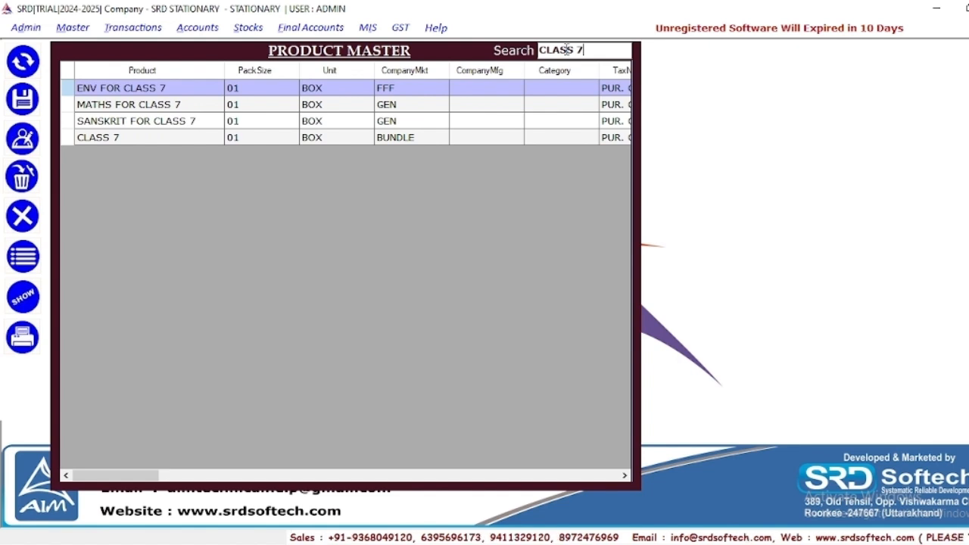
- Replace the product search text with ENV, review the matching product, and close the Product Master
double_click(566, 50)
key("BackSpace")
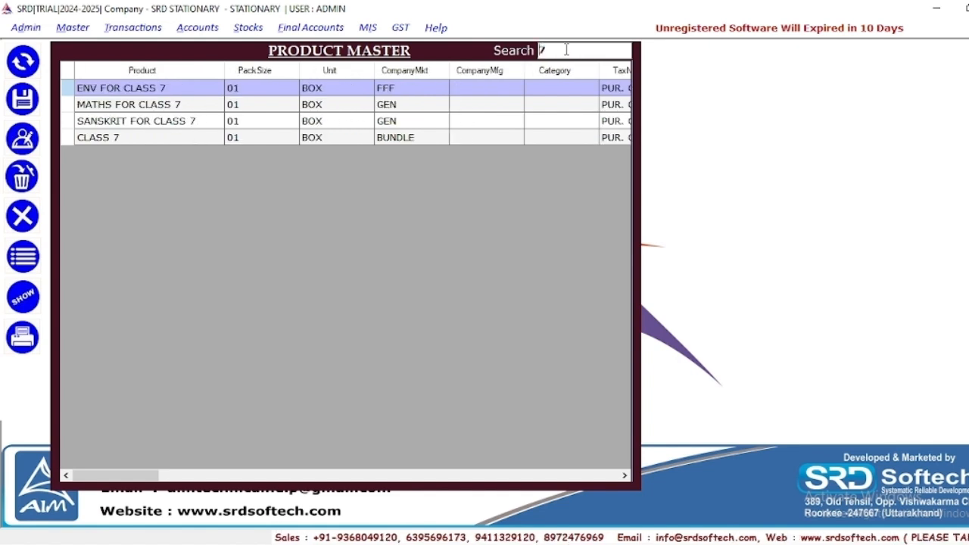
key("BackSpace")
type("ENV")
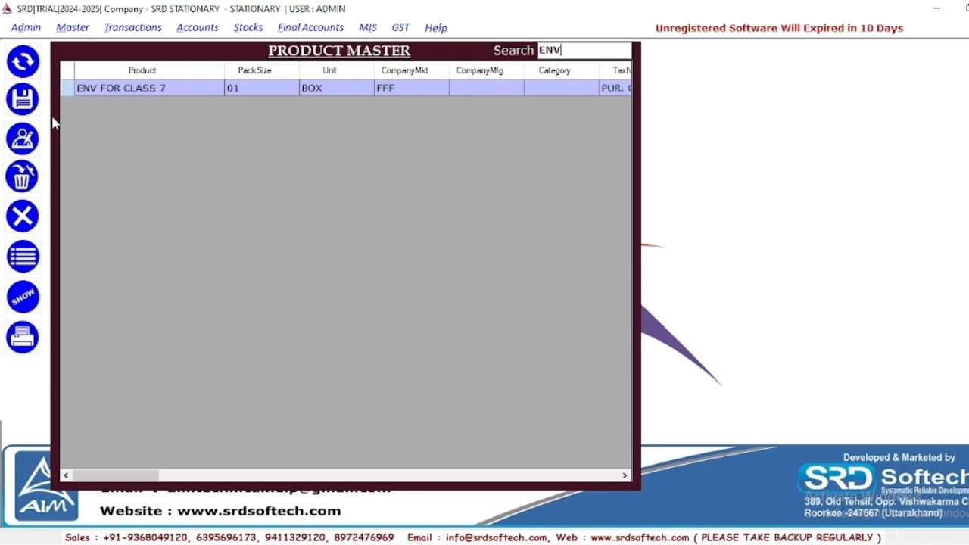
left_click(23, 216)
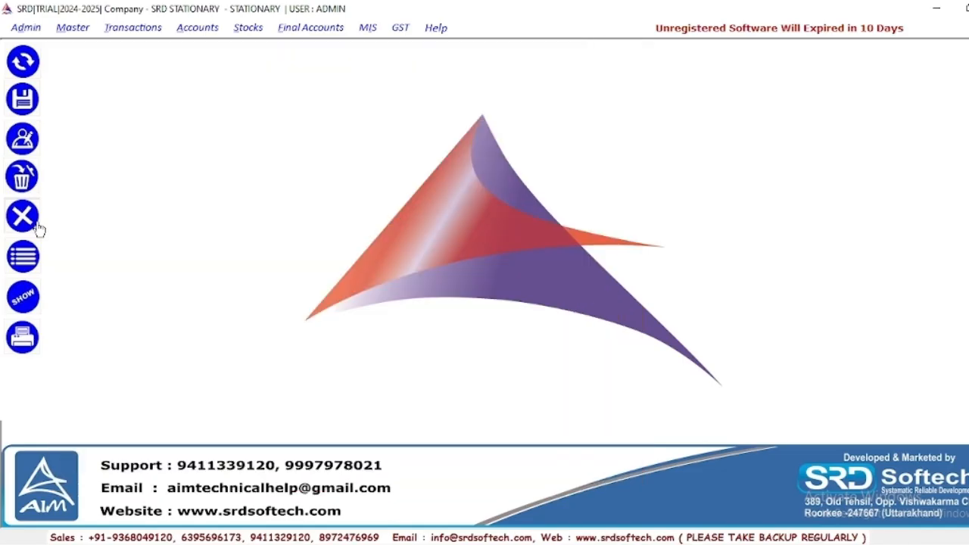